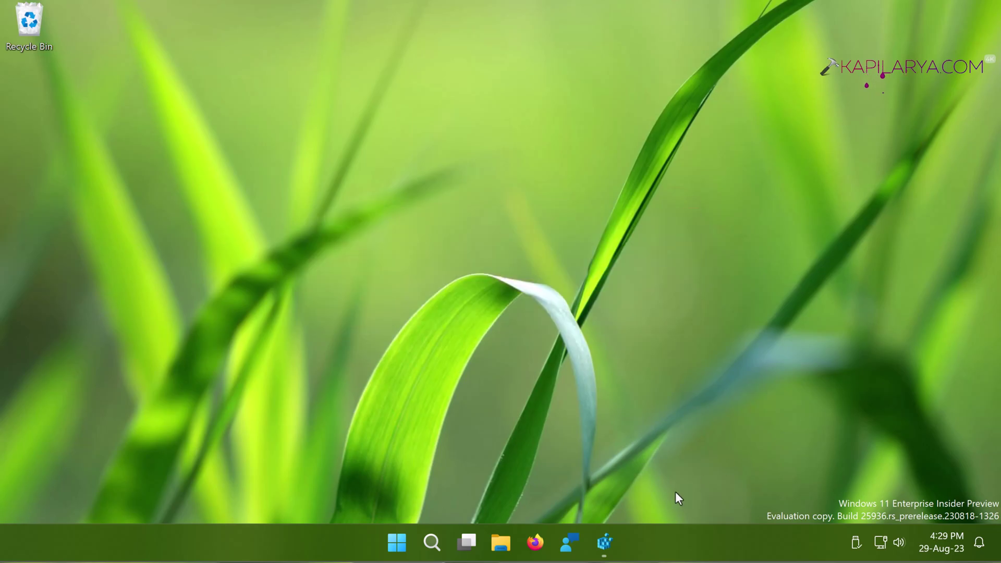
pyautogui.click(601, 542)
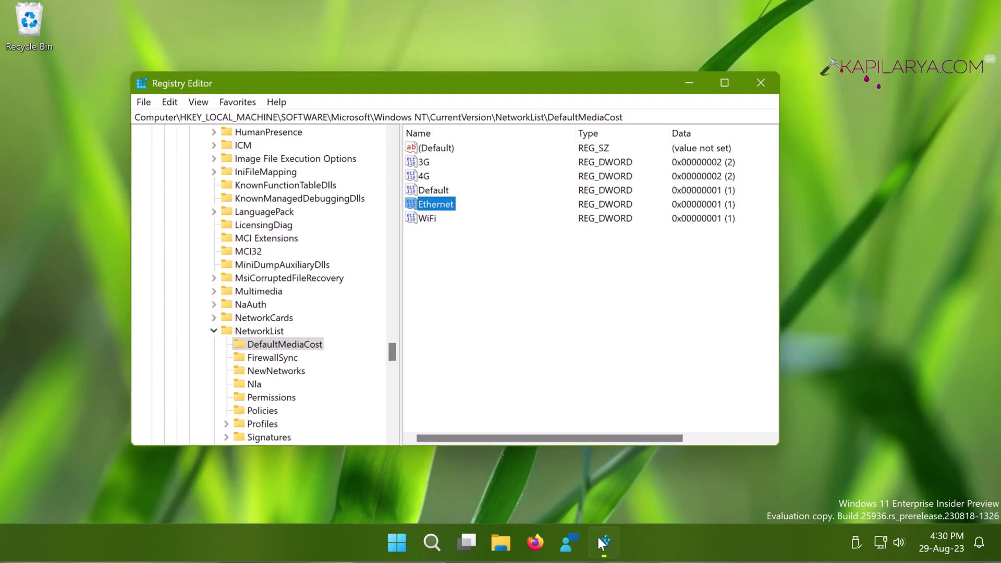
pyautogui.click(180, 114)
pyautogui.click(632, 110)
pyautogui.moveTo(180, 115); pyautogui.dragTo(633, 112)
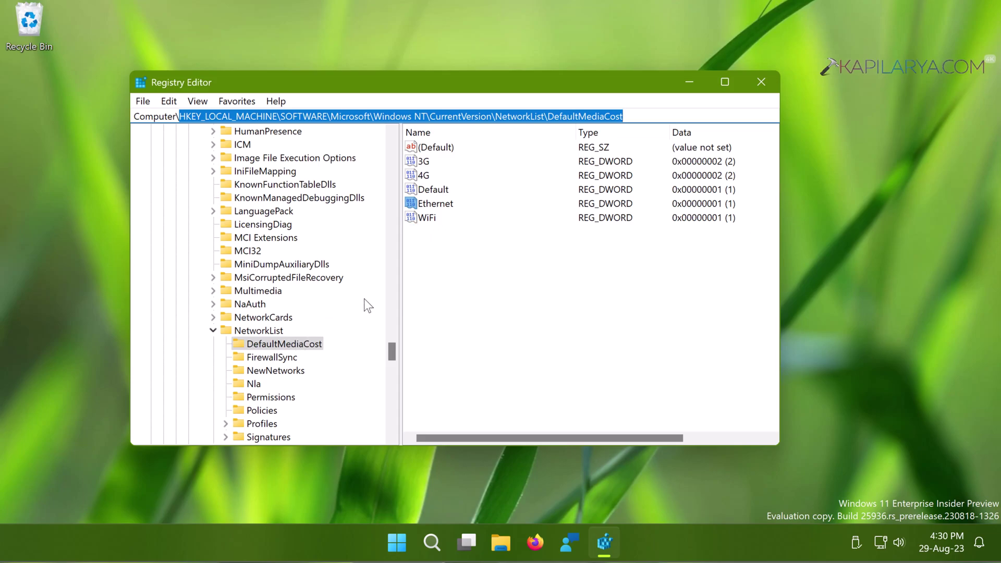
pyautogui.click(440, 207)
pyautogui.doubleClick(437, 206)
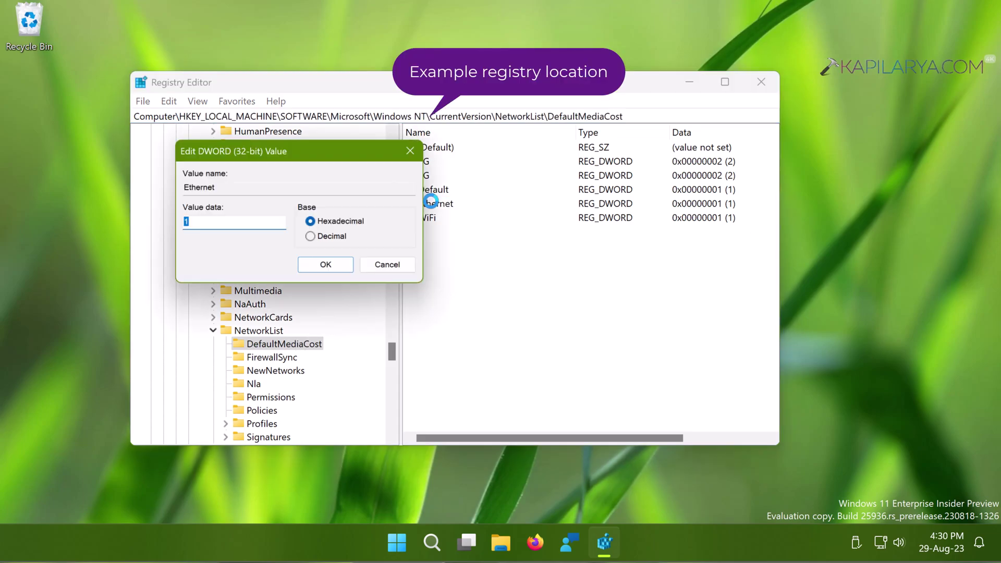
pyautogui.write('2')
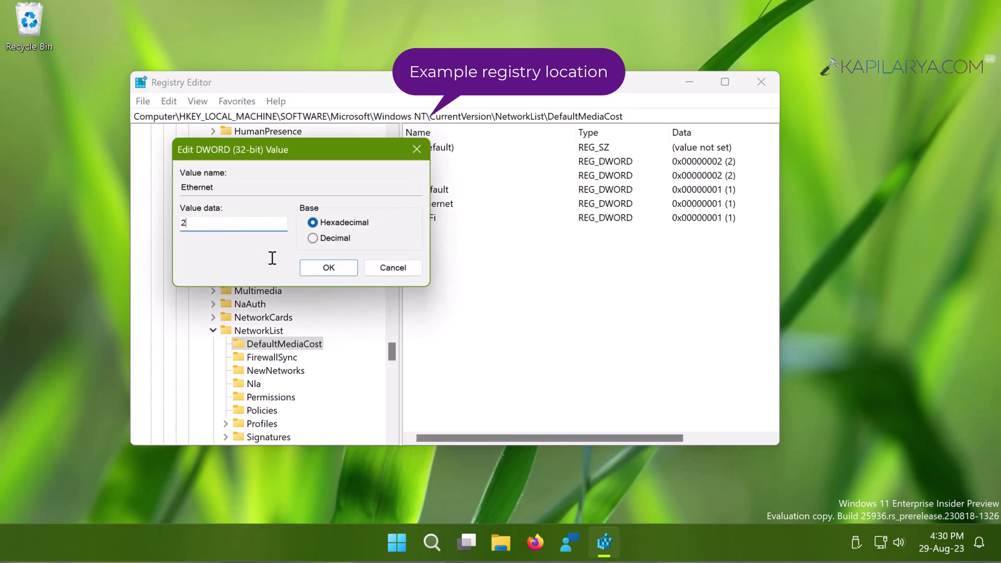
pyautogui.press('Return')
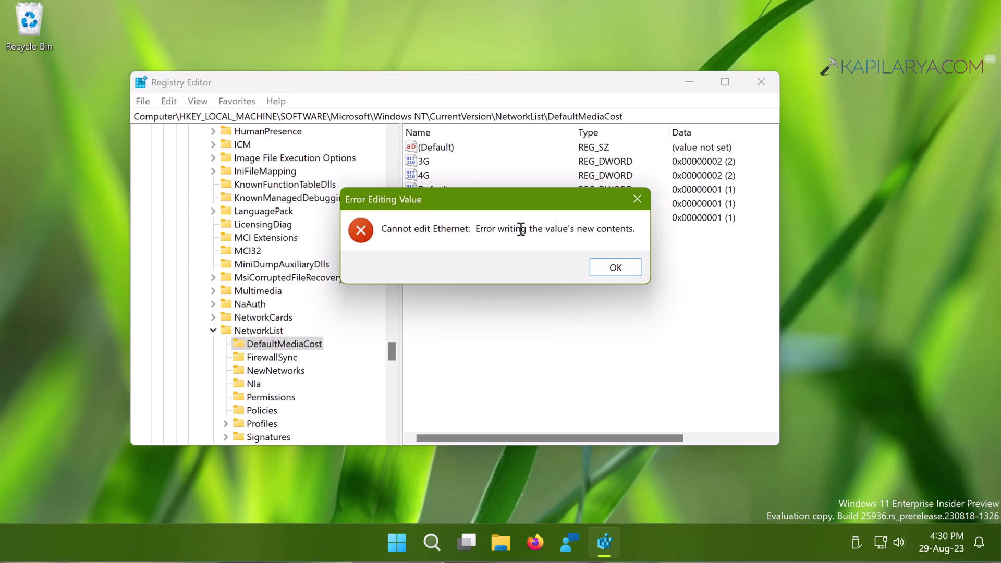
pyautogui.click(604, 268)
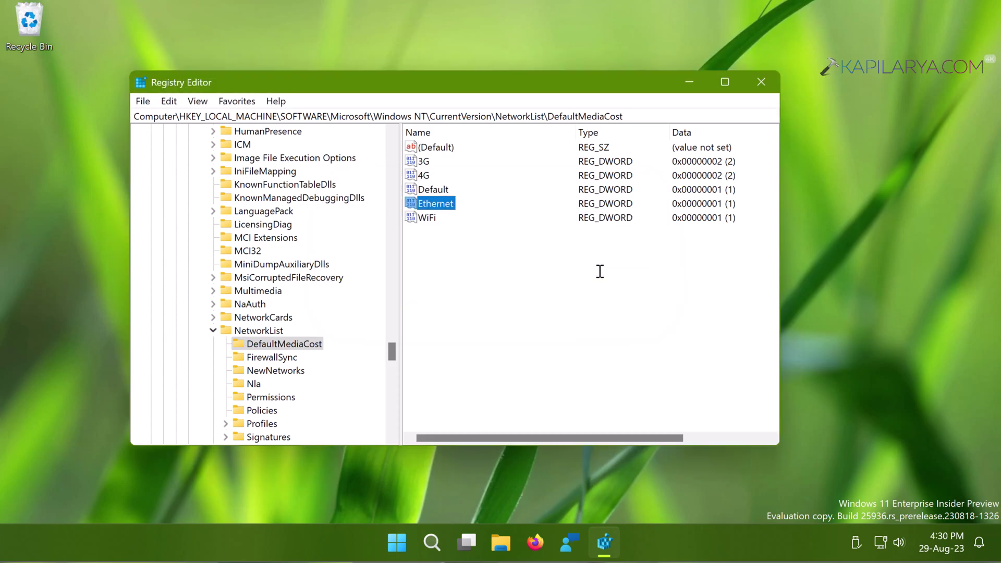
# Select the DefaultMediaCost key and bring up its context menu.
pyautogui.click(320, 346)
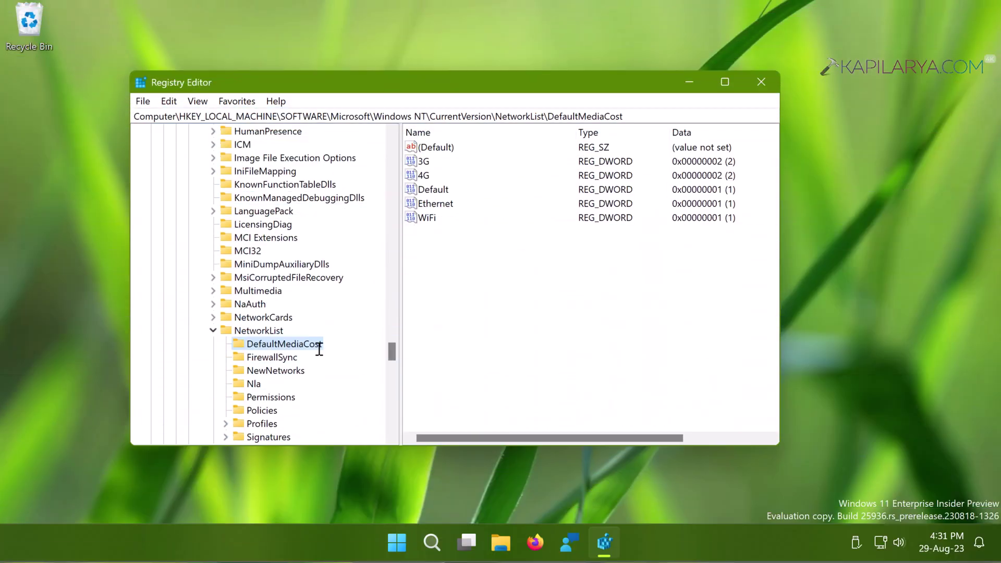
pyautogui.rightClick(319, 345)
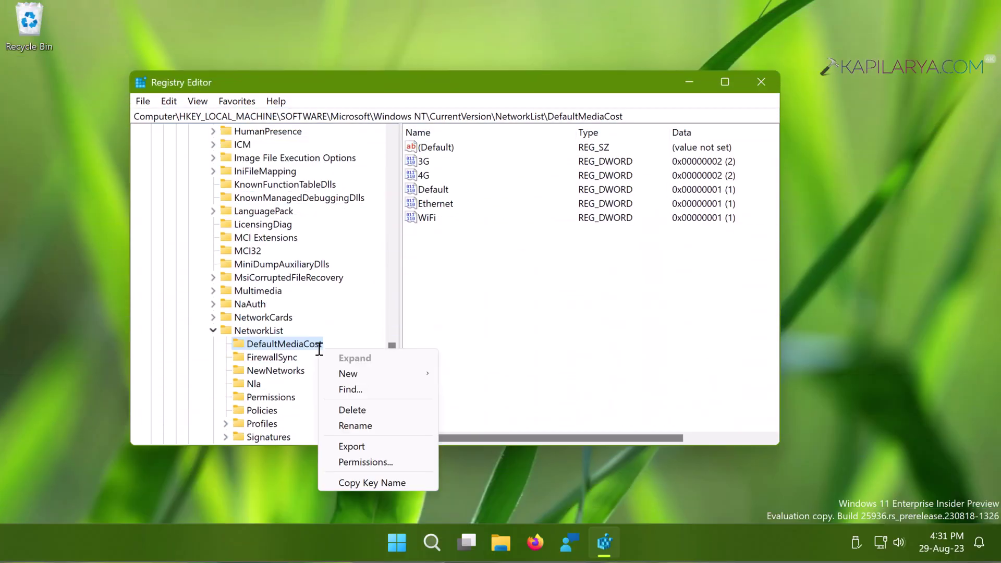
# Open DefaultMediaCost's Permissions, select Administrators, and bring up Advanced Security Settings showing owner TrustedInstaller.
pyautogui.click(349, 461)
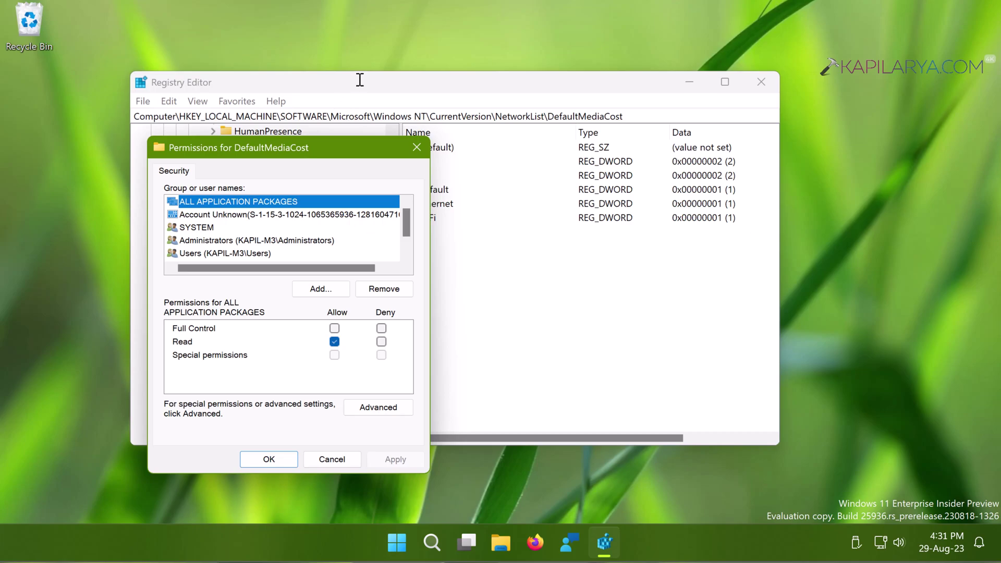
pyautogui.moveTo(308, 149); pyautogui.dragTo(364, 73)
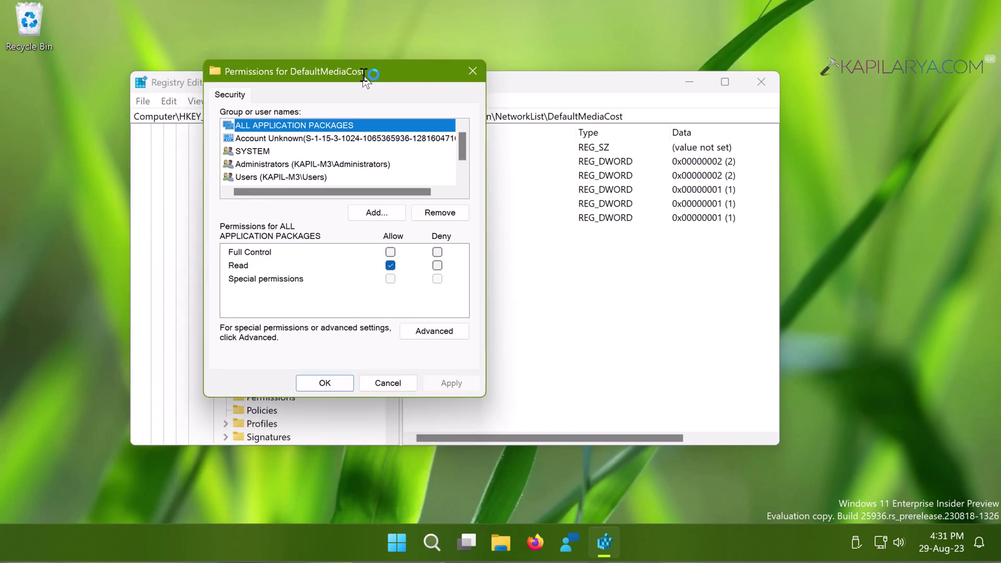
pyautogui.click(286, 165)
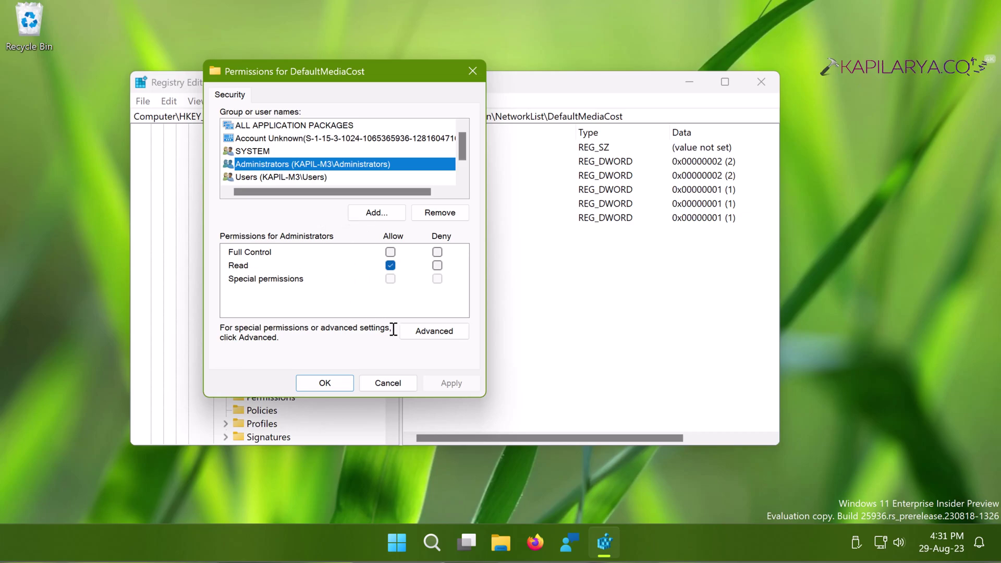
pyautogui.click(430, 334)
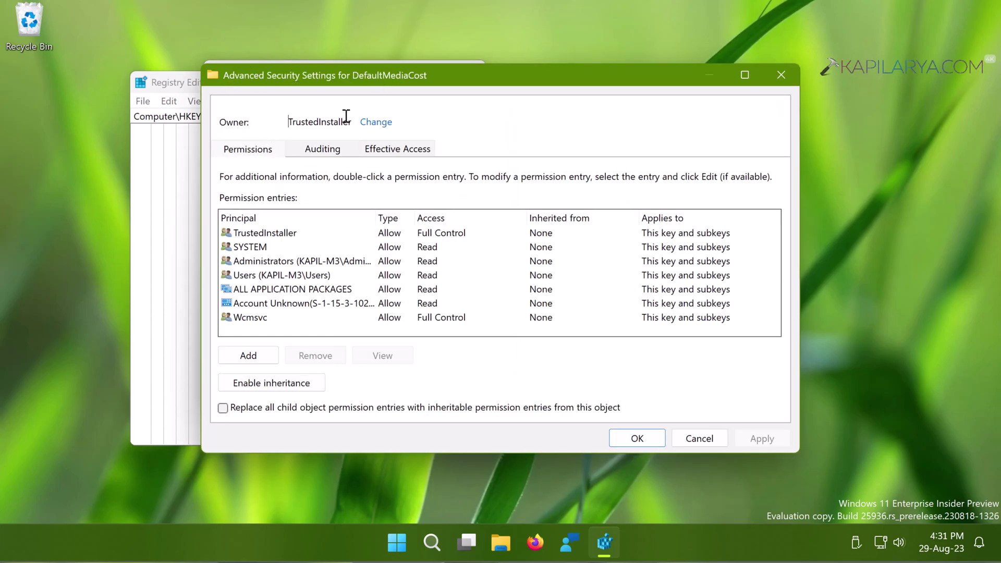
# Start changing the DefaultMediaCost owner away from TrustedInstaller in the Select User or Group picker.
pyautogui.moveTo(288, 122); pyautogui.dragTo(353, 121)
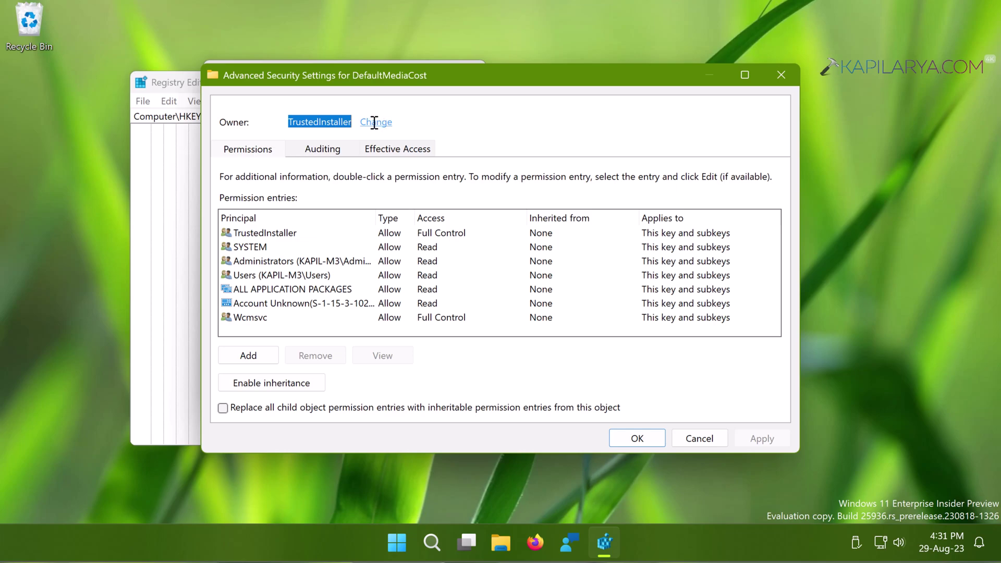
pyautogui.click(374, 123)
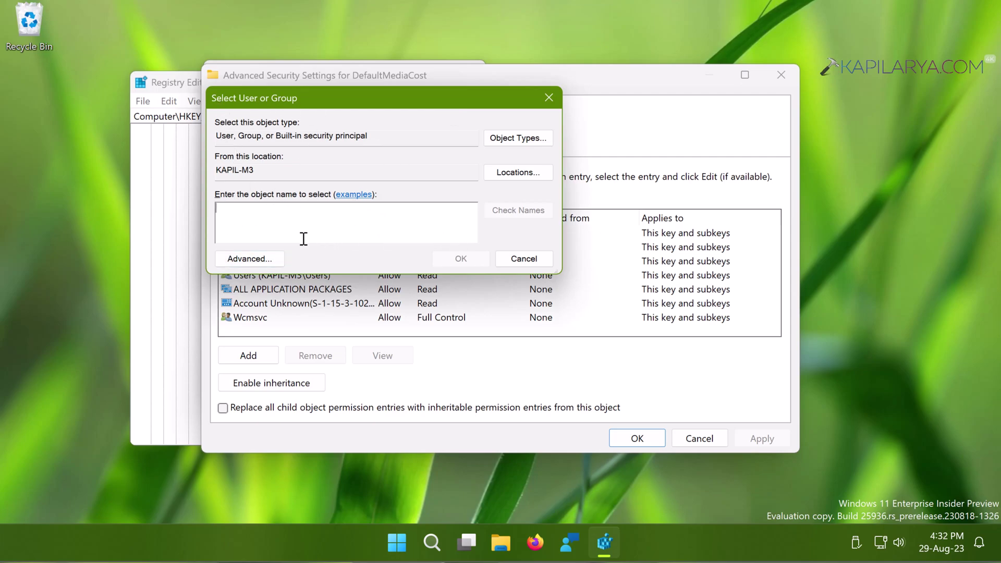
# Search all users and groups and pick your own account as the new owner.
pyautogui.click(248, 258)
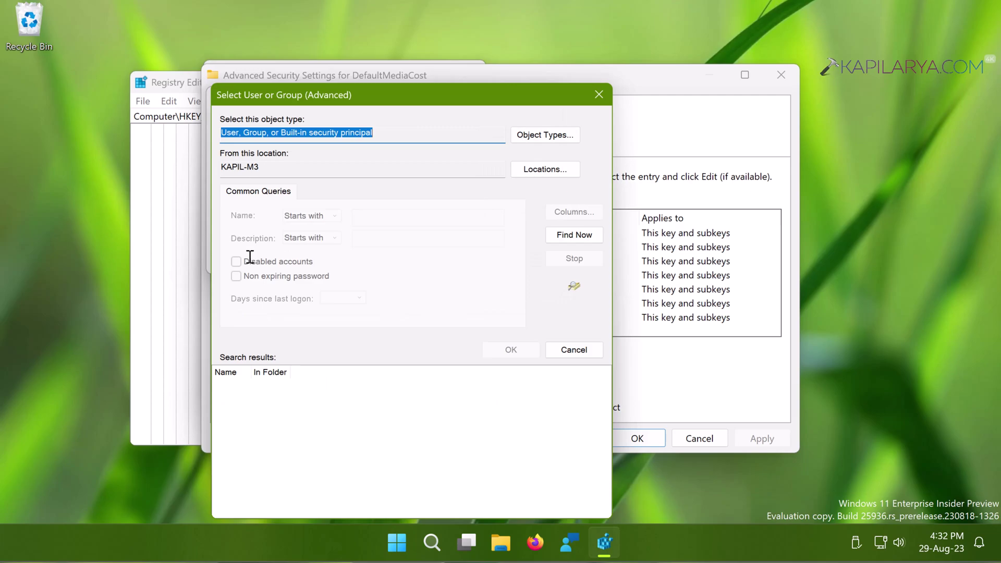
pyautogui.click(559, 231)
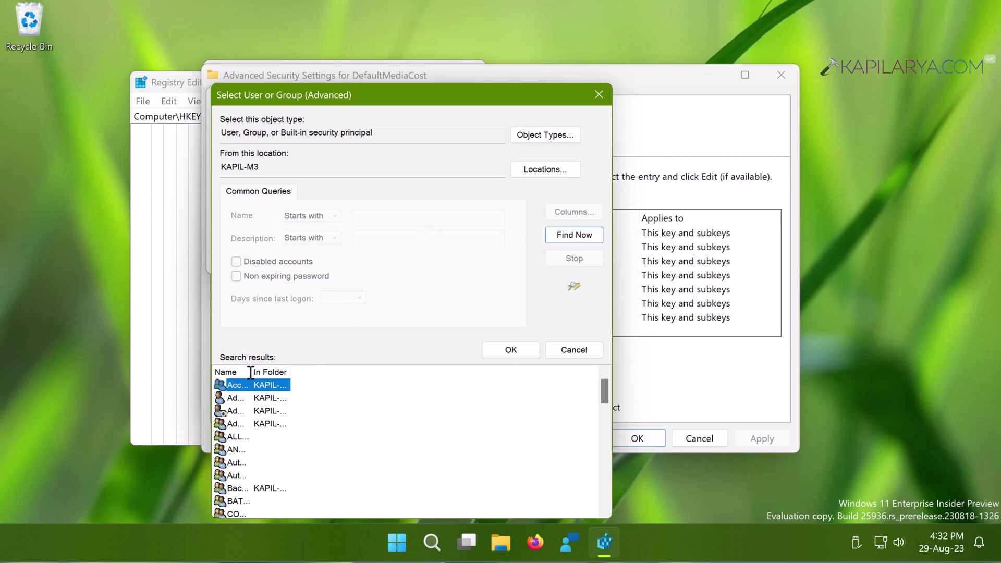
pyautogui.moveTo(250, 372); pyautogui.dragTo(346, 370)
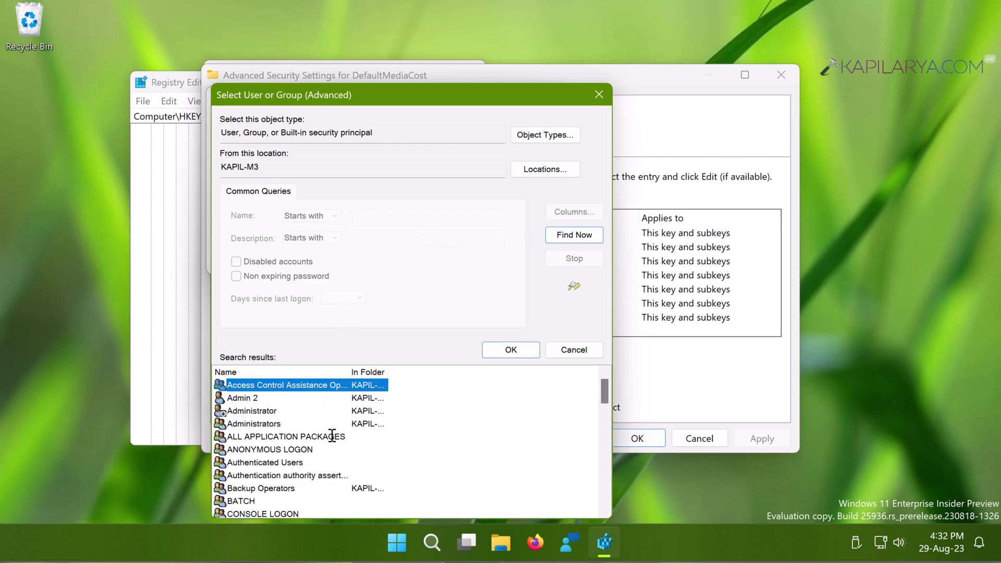
pyautogui.scroll(-10, 337, 447)
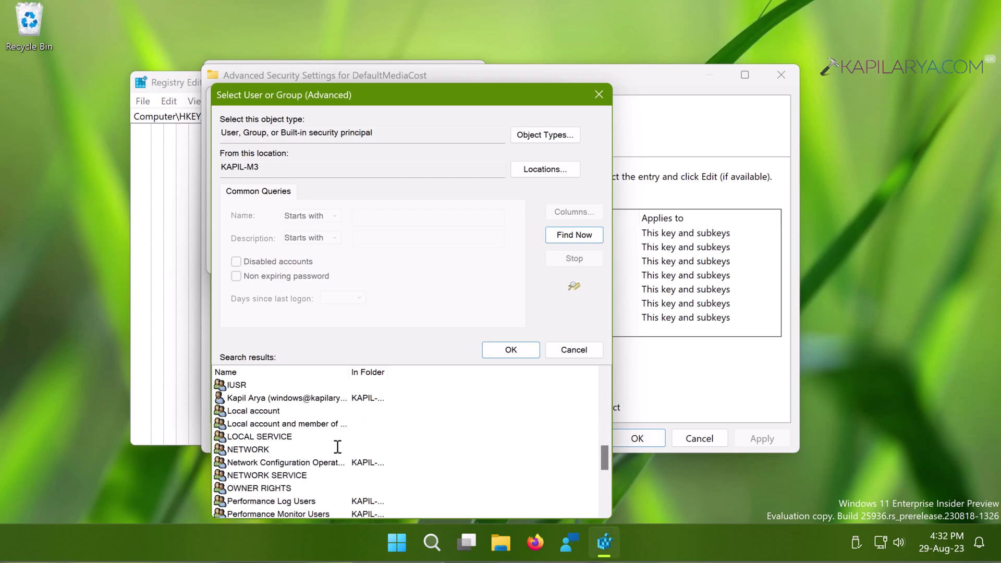
pyautogui.scroll(-2, 338, 447)
pyautogui.scroll(2, 338, 447)
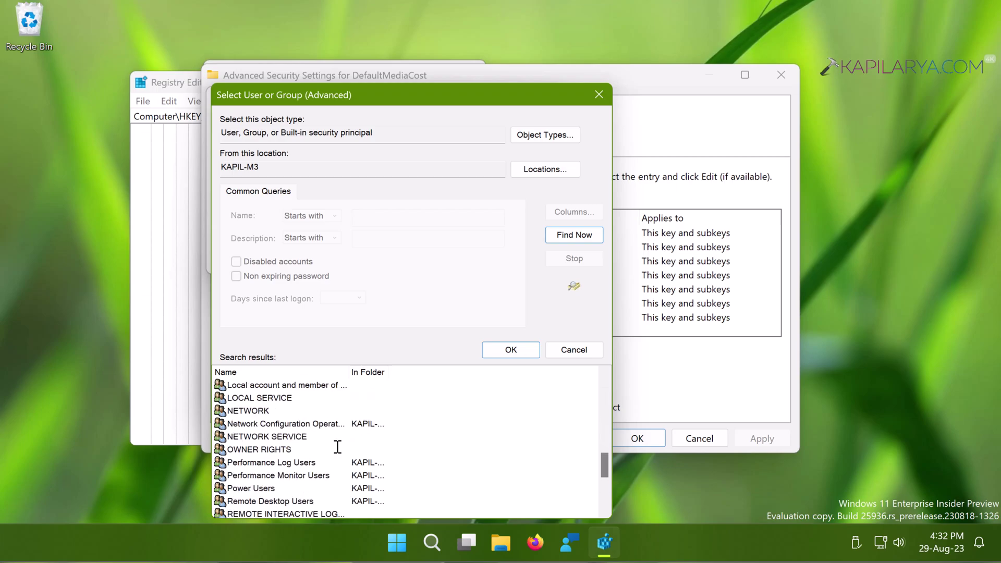
pyautogui.scroll(3, 337, 447)
pyautogui.click(275, 475)
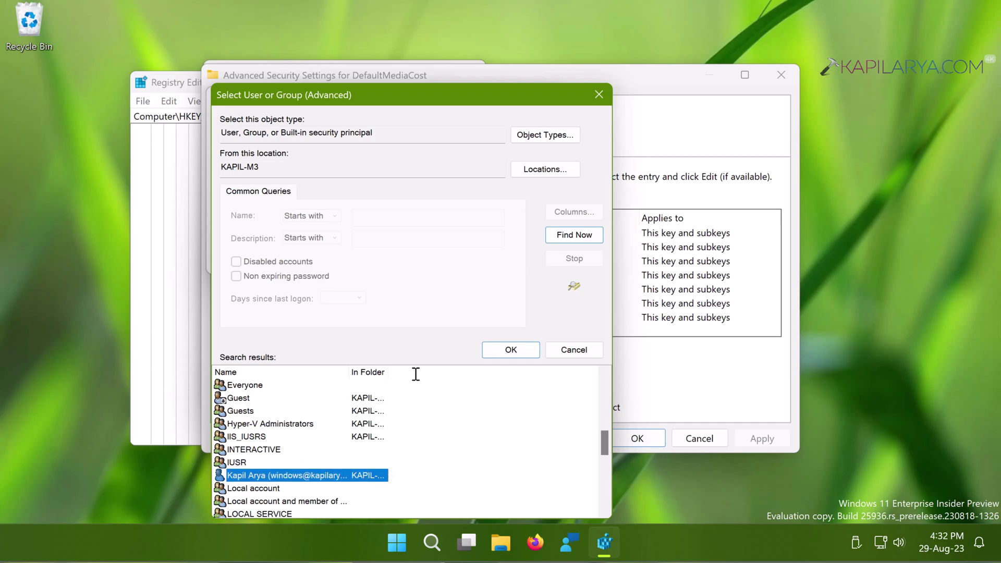
pyautogui.moveTo(351, 375); pyautogui.dragTo(417, 374)
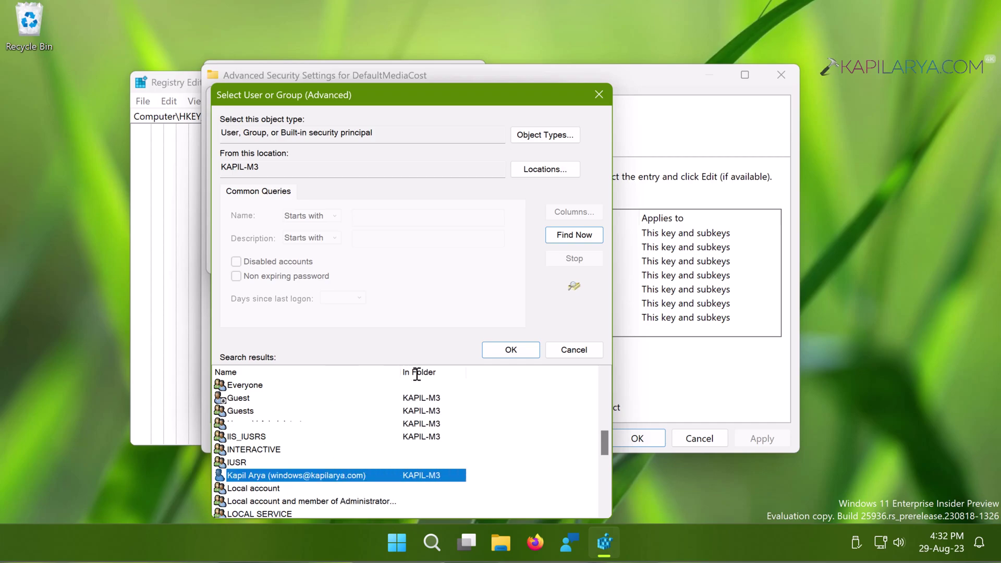
pyautogui.click(508, 349)
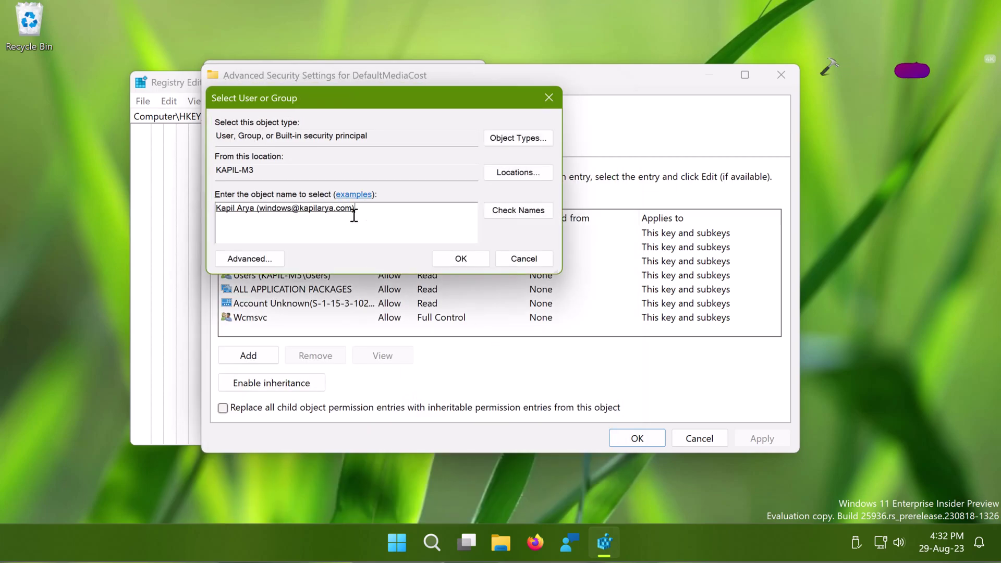
# Apply your account as owner on DefaultMediaCost and its subkeys, replacing all child permission entries.
pyautogui.click(446, 259)
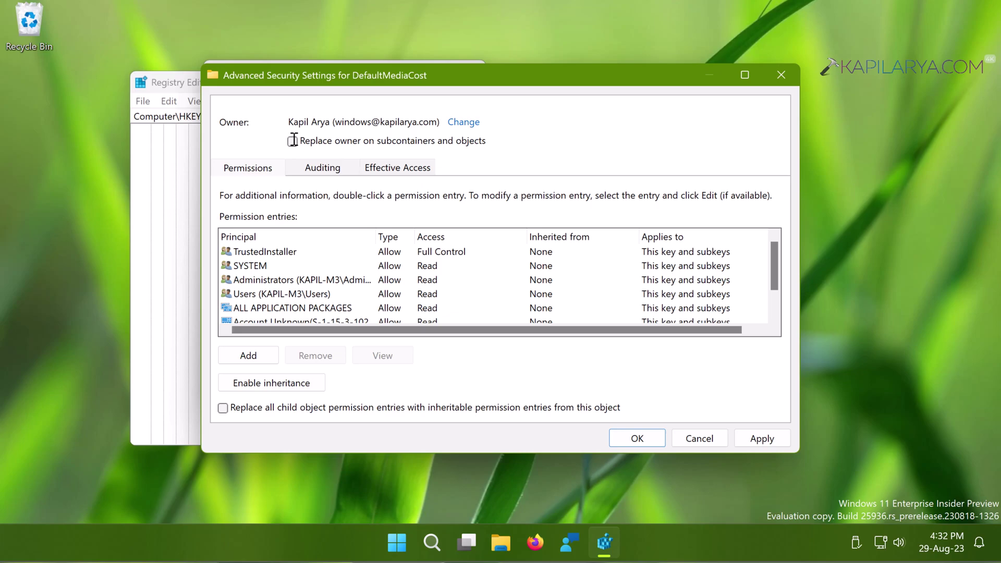
pyautogui.click(363, 140)
pyautogui.click(224, 407)
pyautogui.click(765, 439)
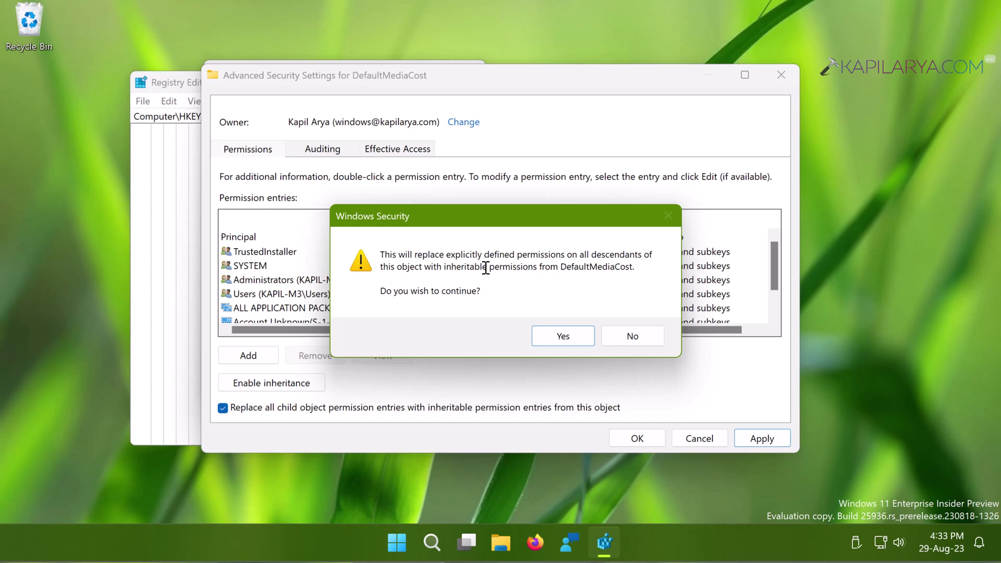
pyautogui.click(562, 338)
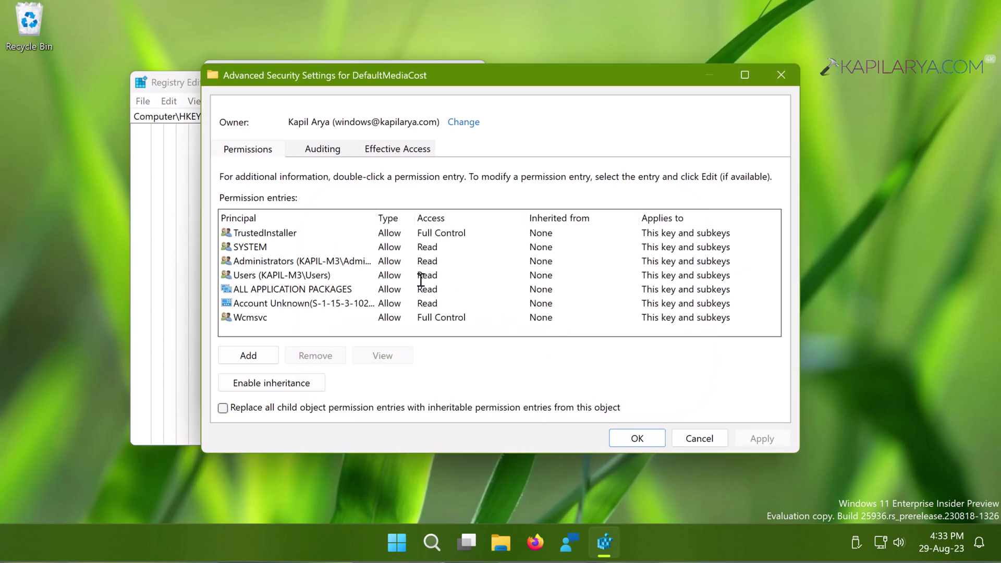
# Close Advanced Security Settings and the DefaultMediaCost Permissions dialog with OK.
pyautogui.click(619, 441)
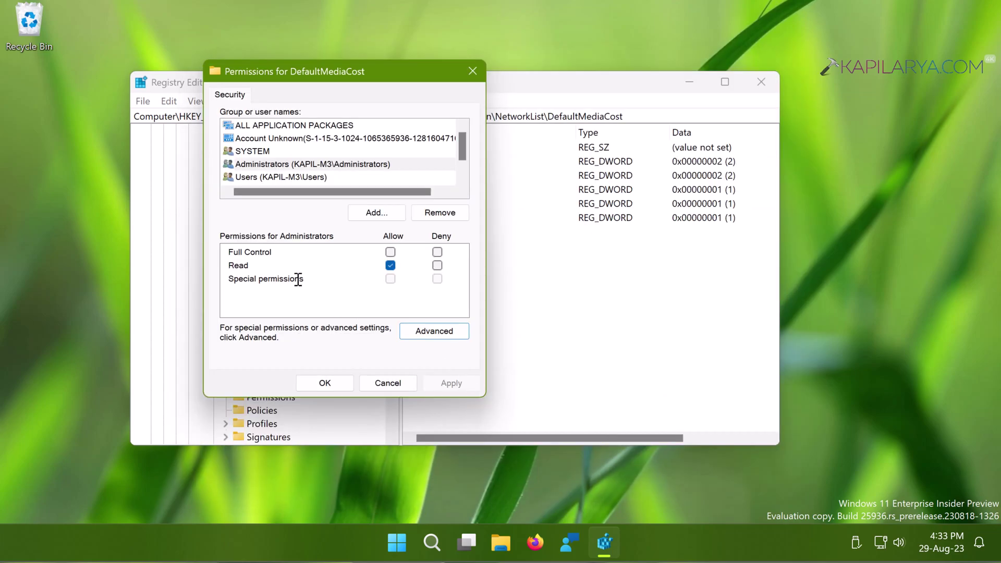
pyautogui.click(321, 386)
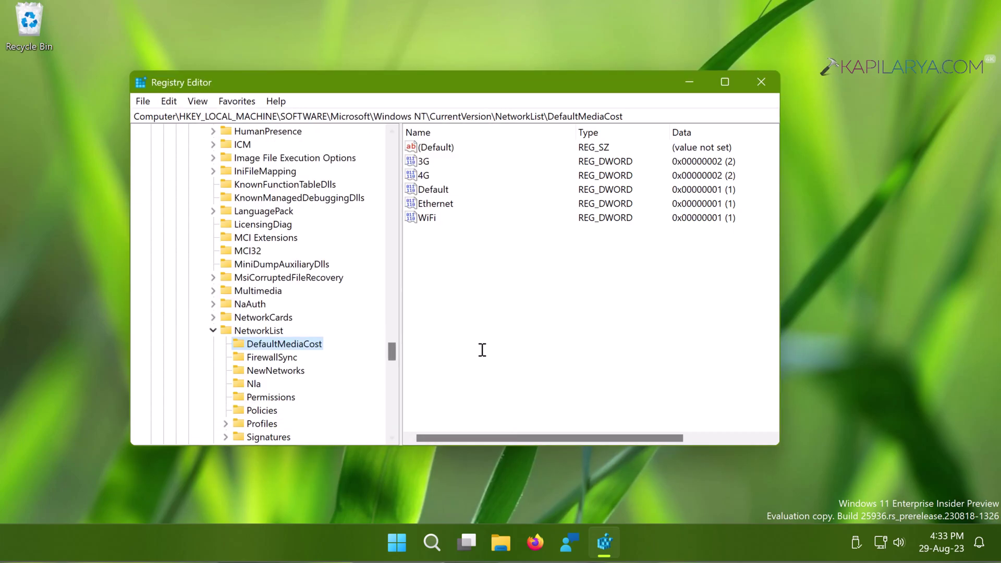
# Allow Full Control for Administrators in DefaultMediaCost's Permissions and apply it.
pyautogui.rightClick(314, 348)
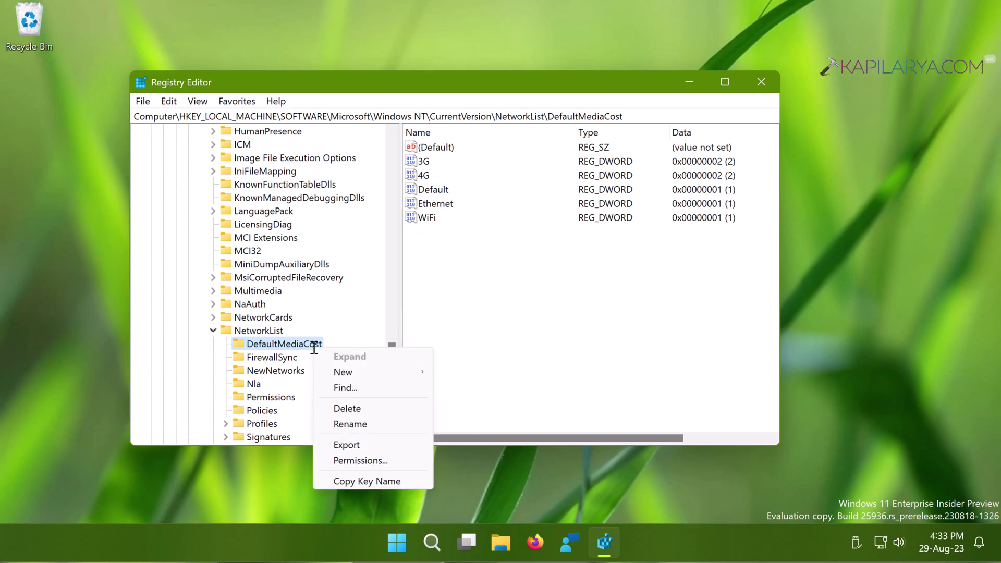
pyautogui.click(385, 461)
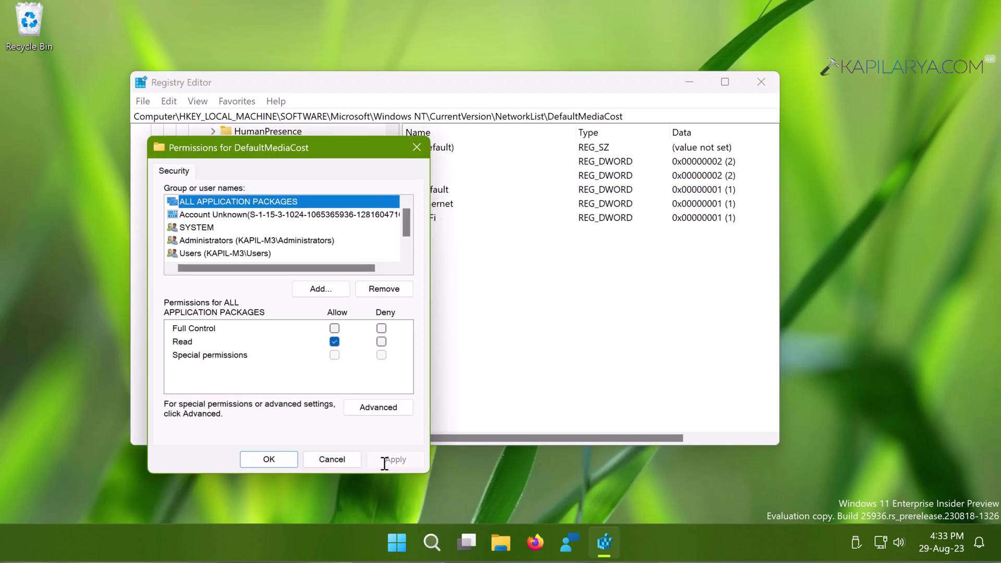
pyautogui.click(275, 240)
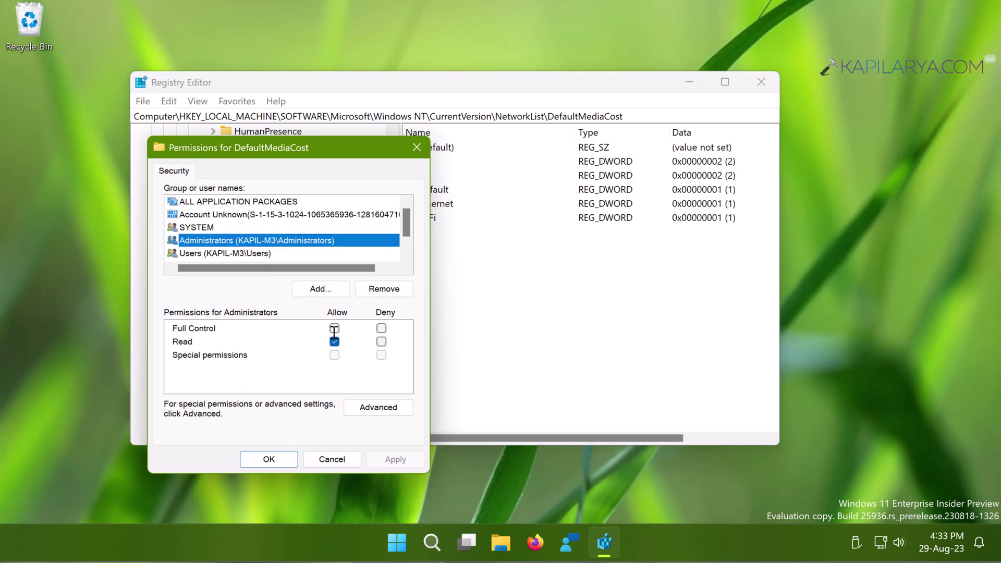
pyautogui.press('Tab')
pyautogui.press('Tab')
pyautogui.press('Tab')
pyautogui.press('space')
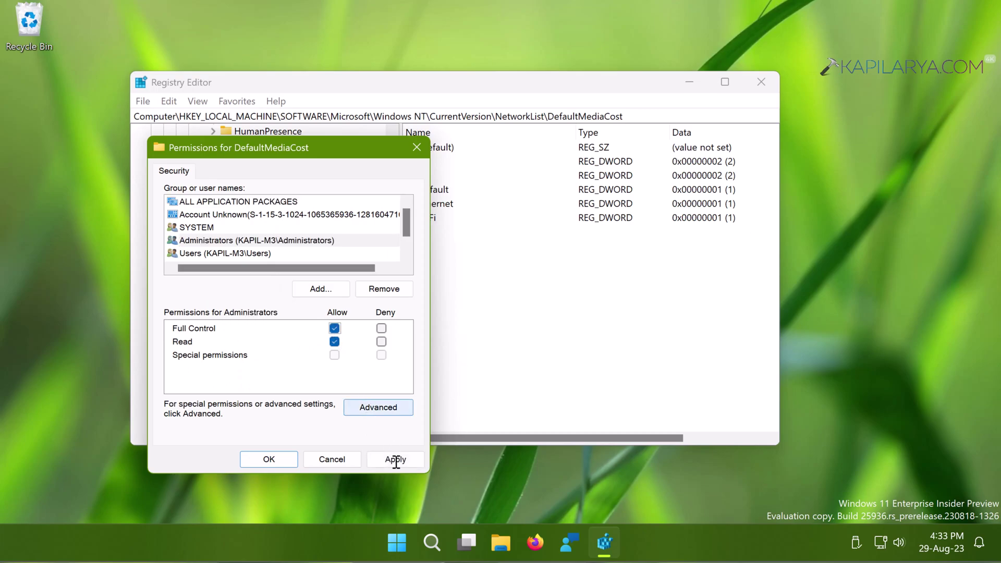
pyautogui.click(396, 461)
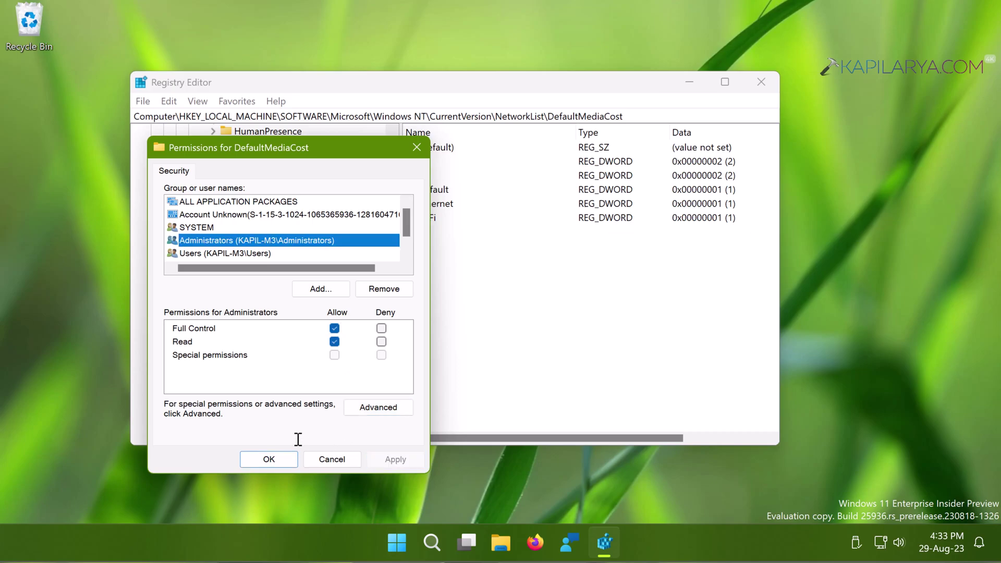
pyautogui.click(260, 461)
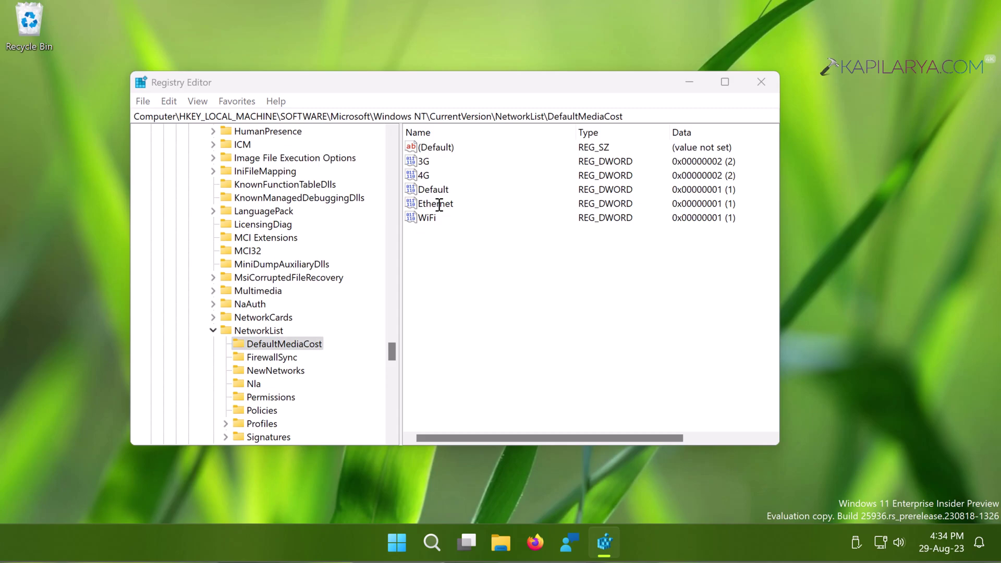
# Edit the Ethernet DWORD under DefaultMediaCost and save its value data as 2.
pyautogui.doubleClick(440, 204)
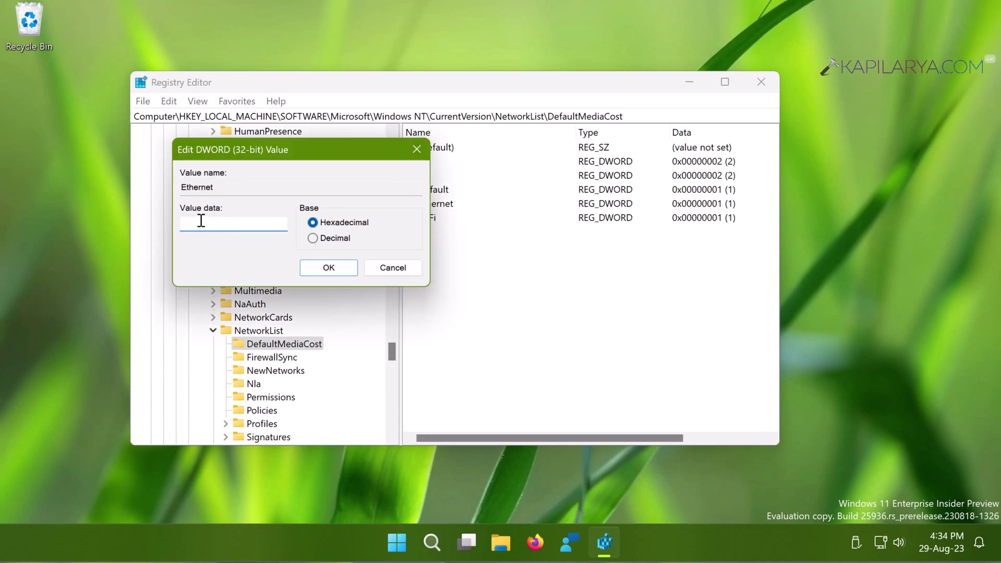
pyautogui.click(307, 267)
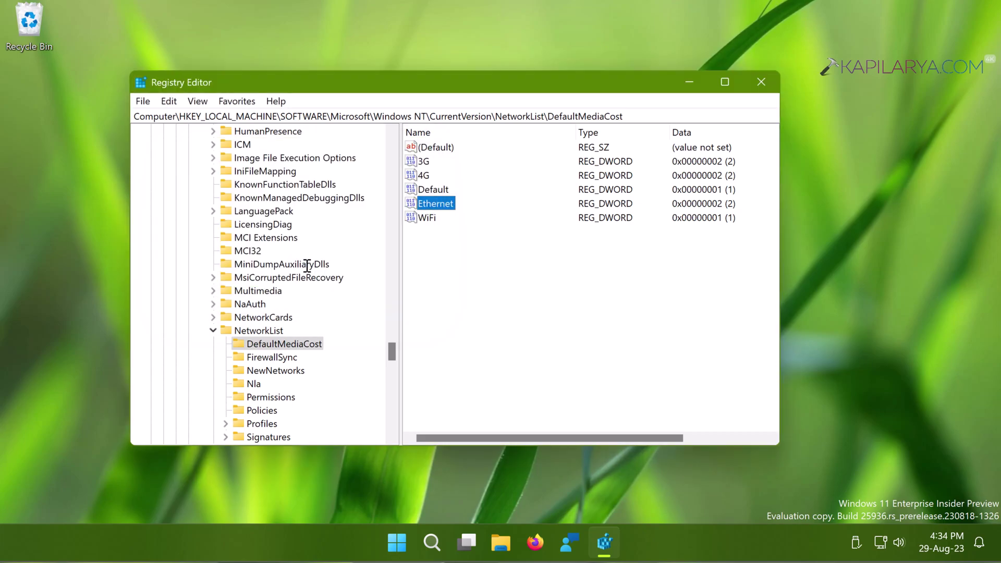